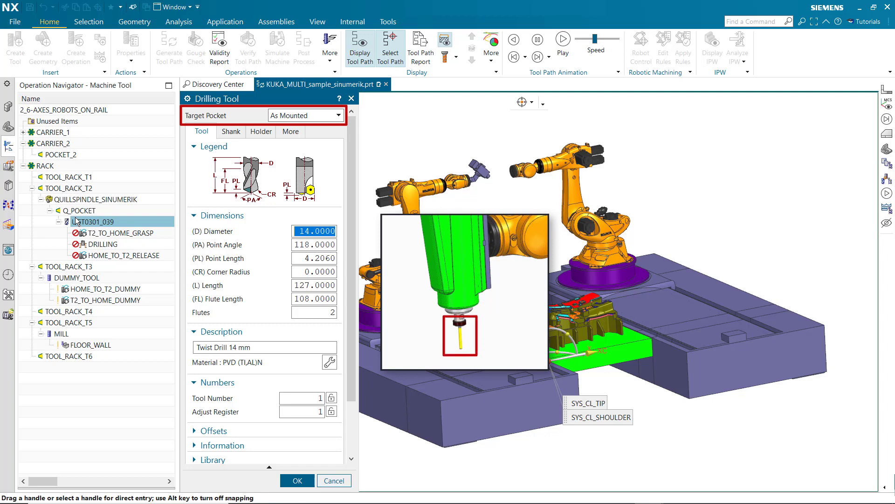
- Close the drilling tool's settings and check the target pocket and channel of the QUILLSPINDLE_SINUMERIK tool head
left_click(331, 482)
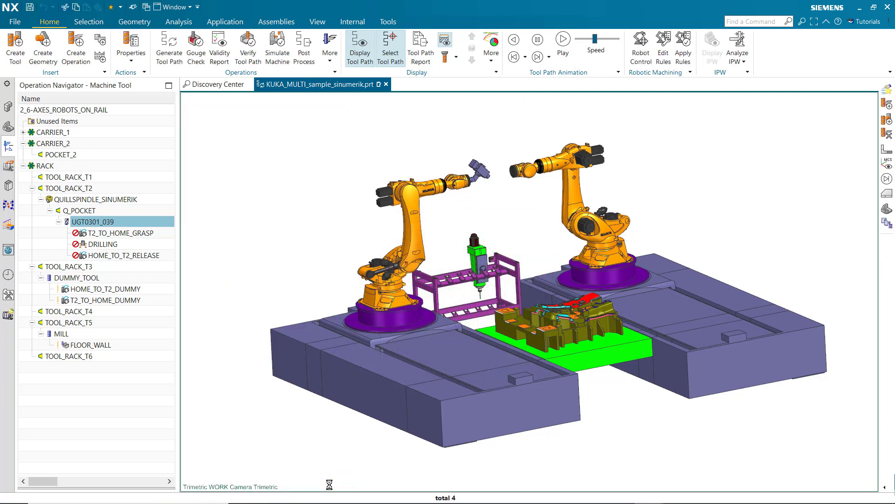
left_click(51, 199)
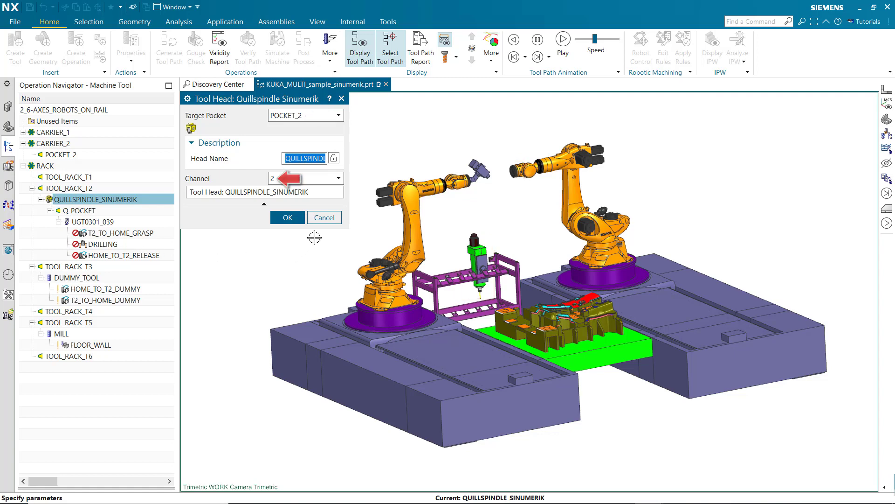
left_click(324, 218)
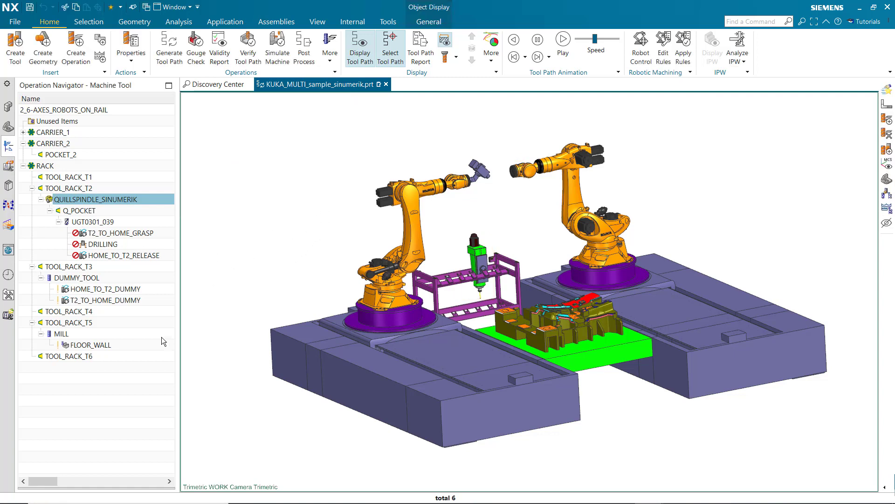
- Switch the Operation Navigator to Program Order View and animate the SYNC group's tool paths with the machine displayed
right_click(134, 389)
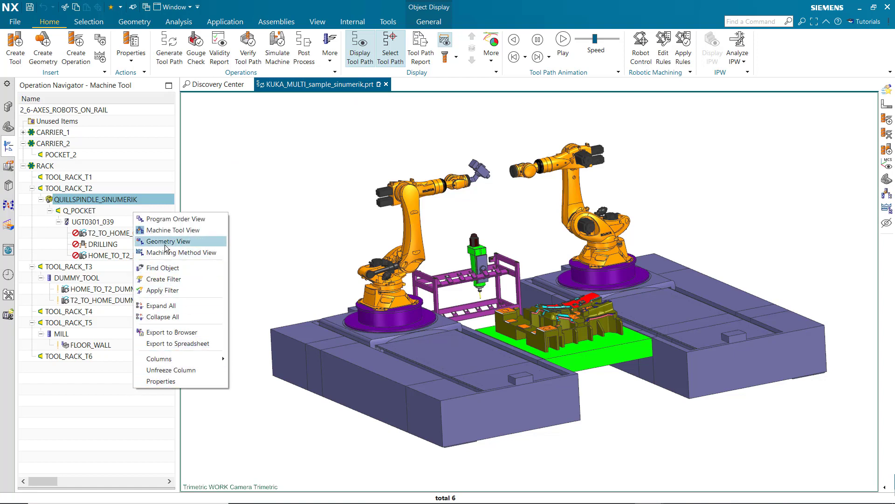
left_click(169, 219)
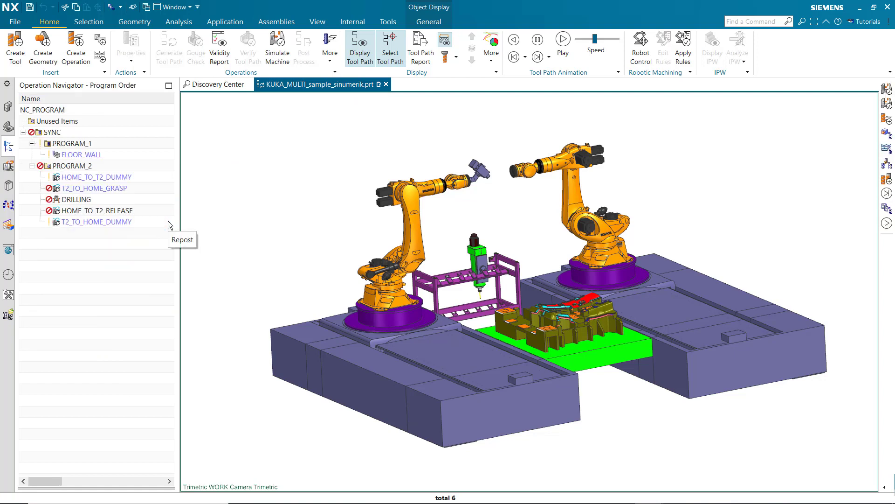
left_click(52, 133)
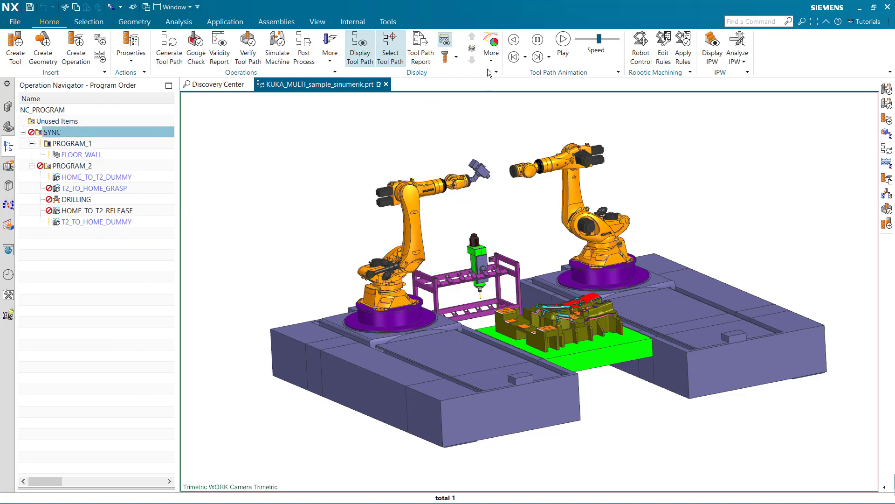
left_click(492, 51)
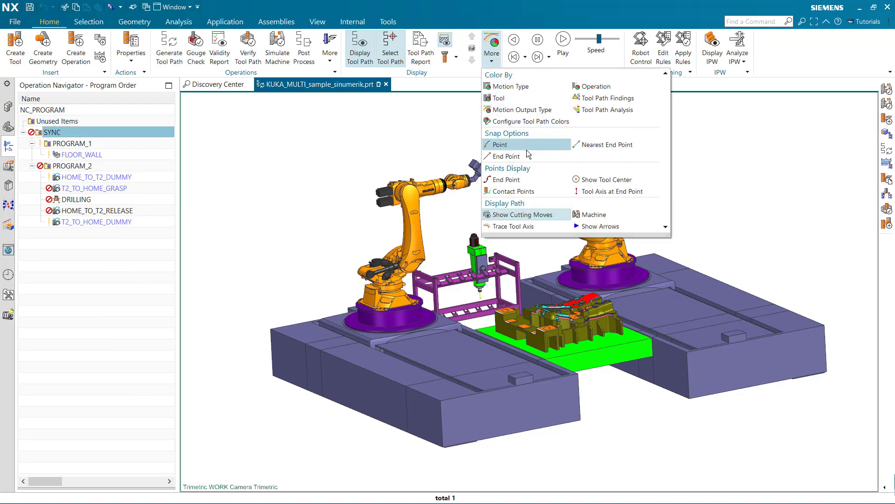
left_click(578, 214)
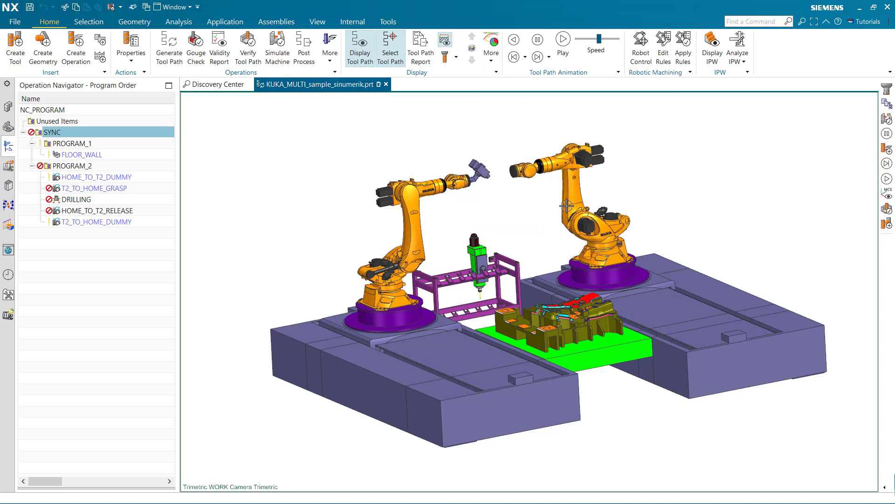
left_click(456, 56)
left_click(466, 95)
left_click(563, 41)
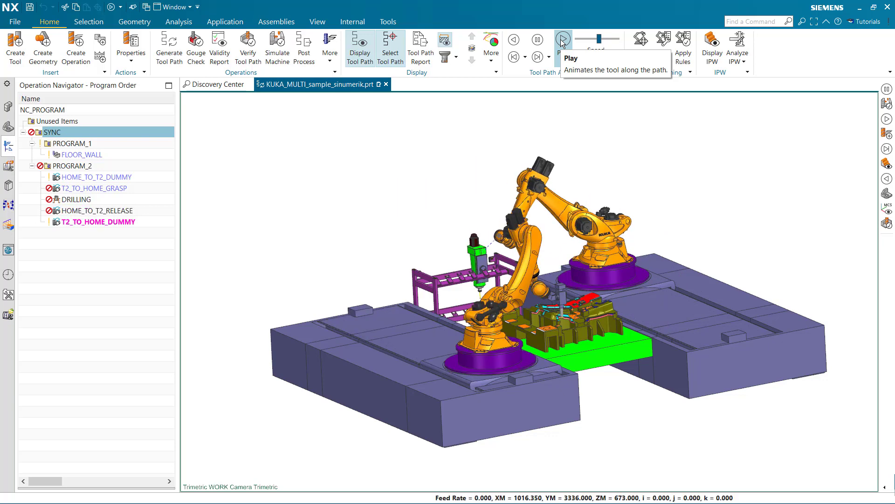
- Start a machine simulation of the SYNC group and play it as a tool path based simulation
left_click(274, 51)
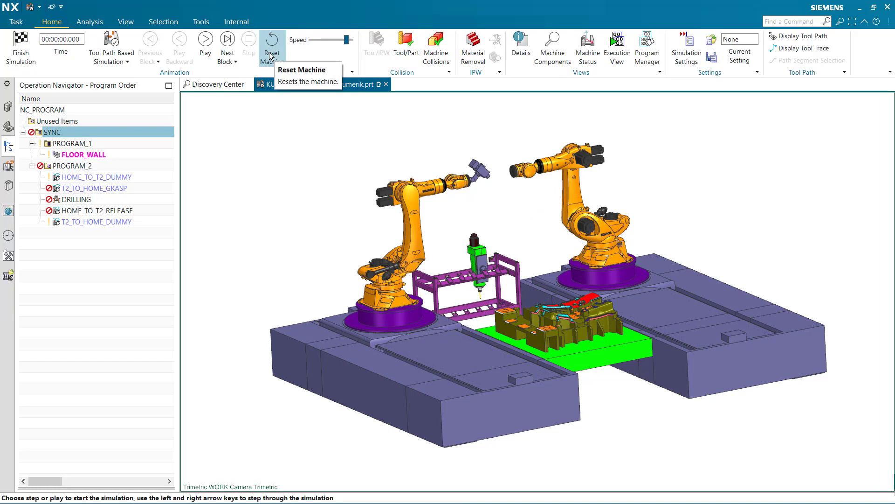
left_click(206, 44)
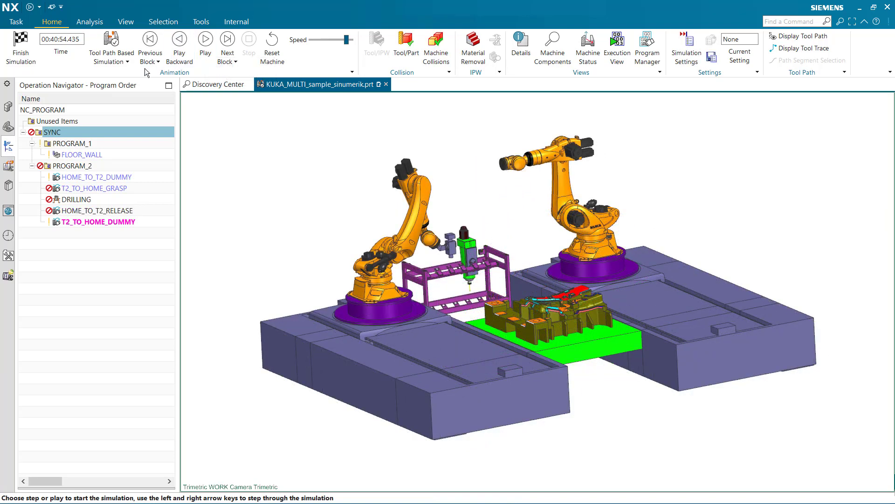
- Play a machine code based simulation of both channels, inspect the robots up close, and finish the simulation
left_click(125, 62)
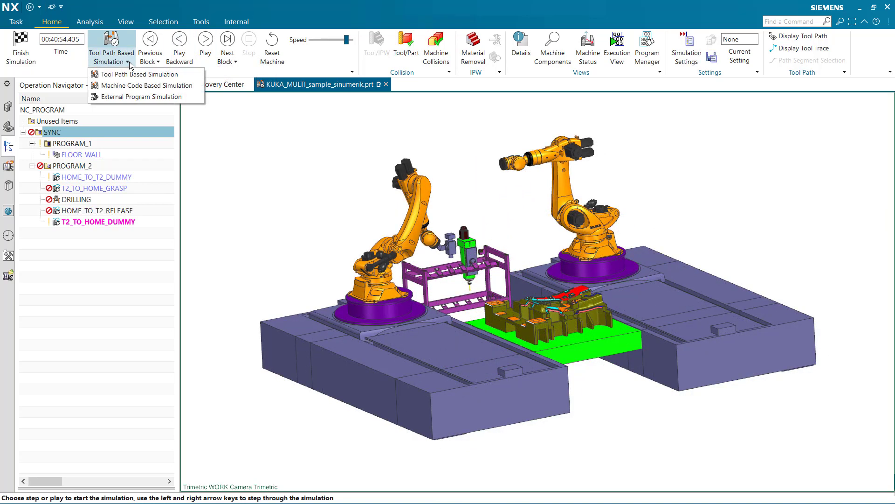
left_click(127, 86)
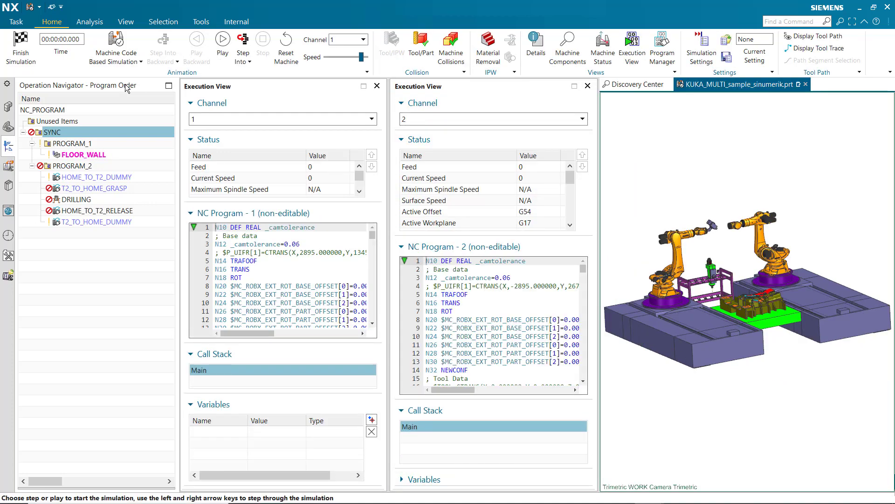
left_click(222, 47)
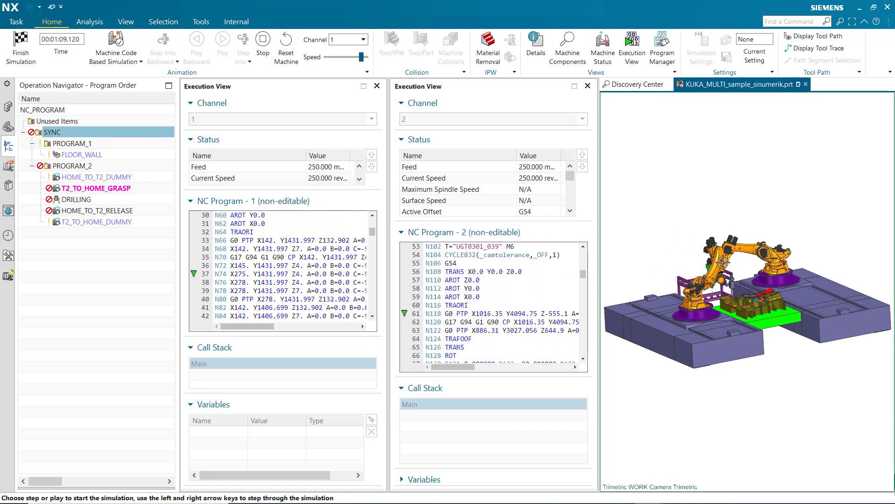
scroll(722, 262, "up", 6)
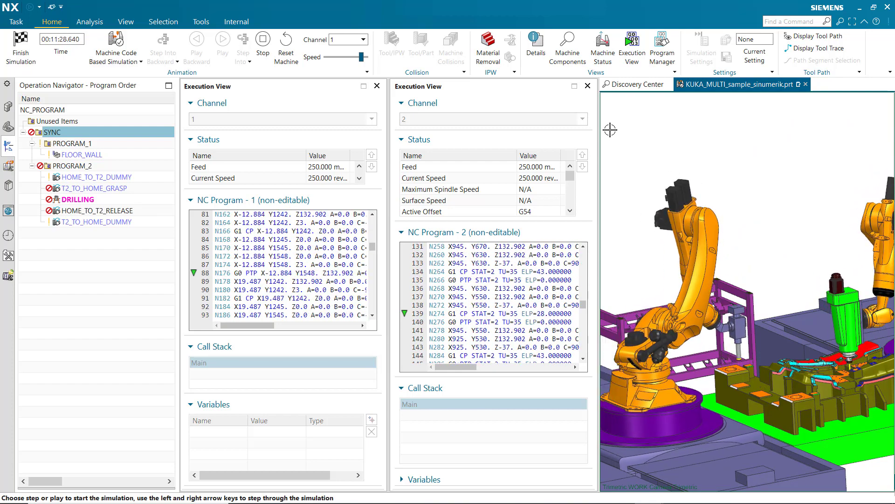
left_click(262, 48)
left_click(19, 49)
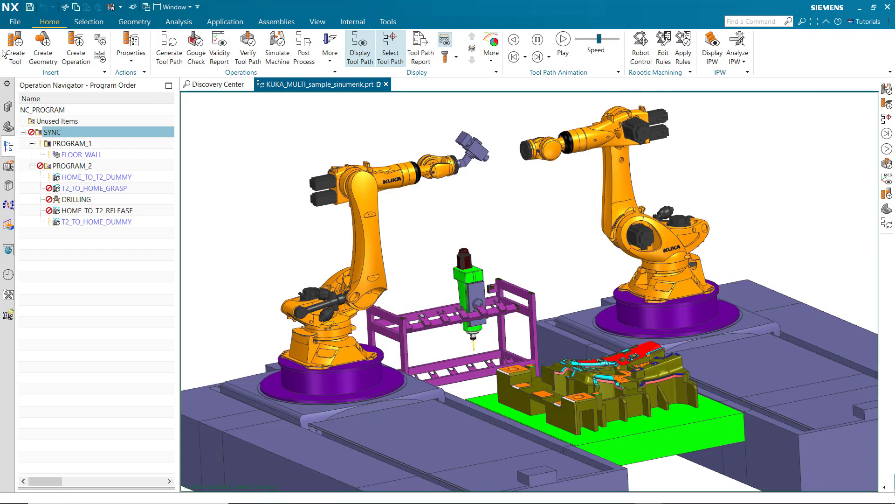
- Open the Synchronization Manager for the SYNC group, expand the operations into individual events, and show the simulation controls
right_click(53, 135)
mouse_move(84, 285)
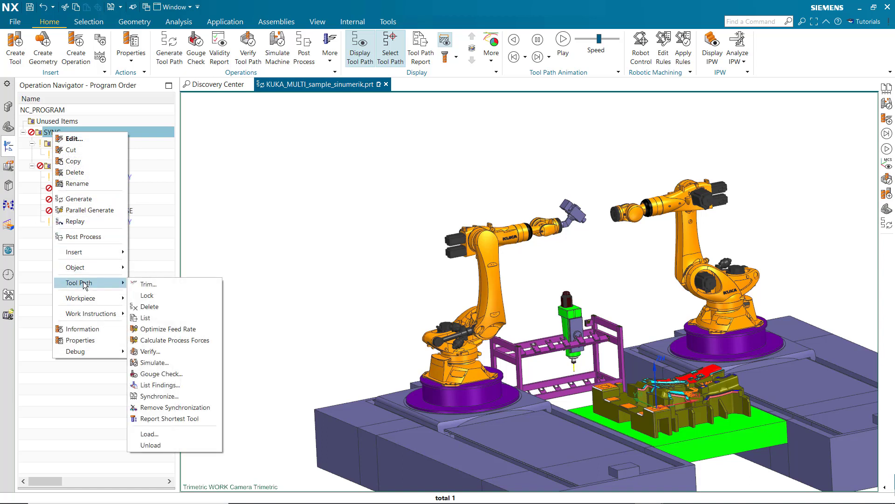
left_click(147, 394)
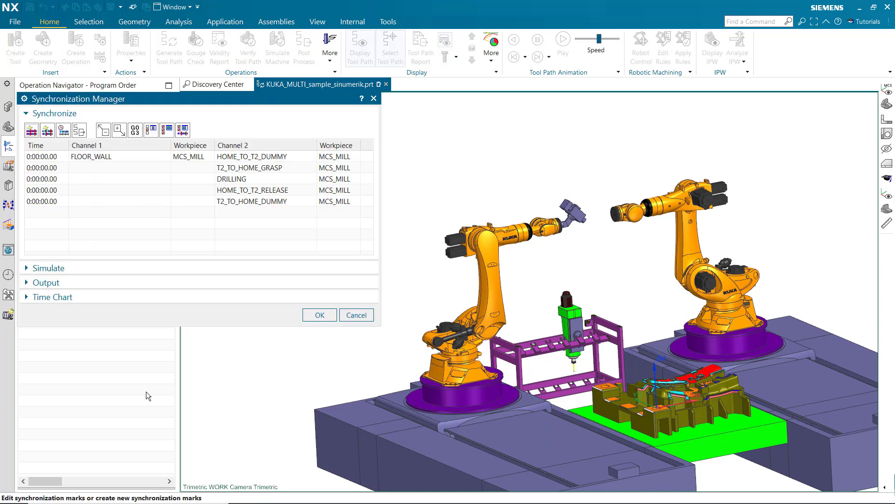
left_click(119, 130)
left_click(41, 268)
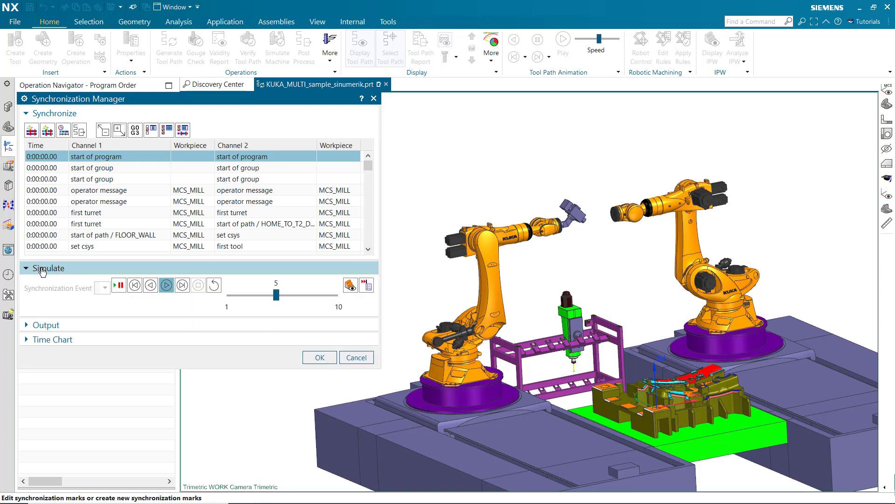
- Play the two-channel simulation at speed 9 and stop it with both robots working on the part
left_click(166, 285)
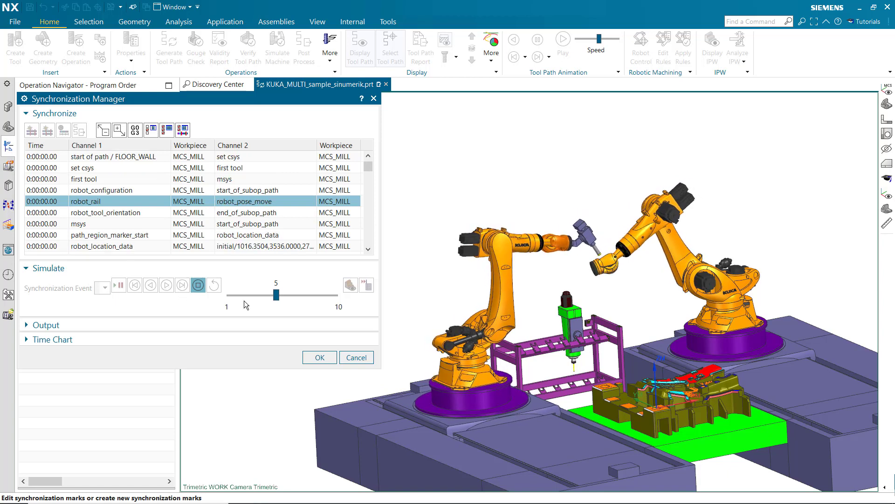
left_click_drag(277, 295, 322, 295)
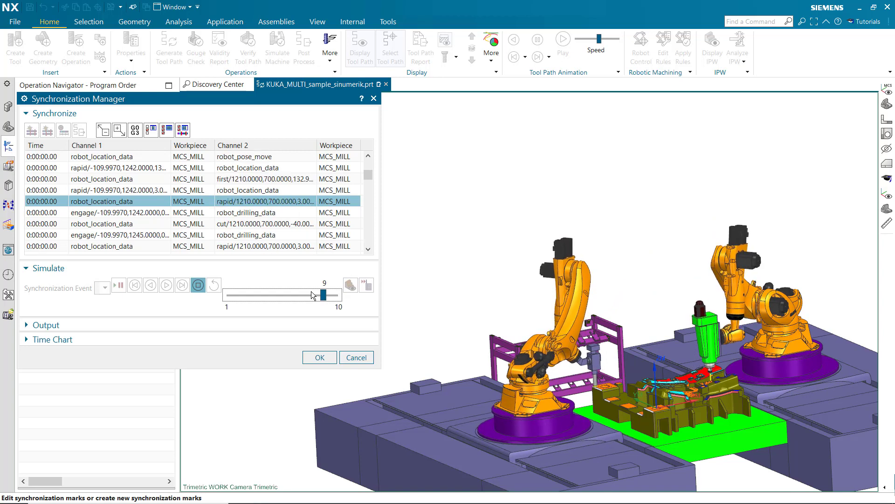
left_click(198, 284)
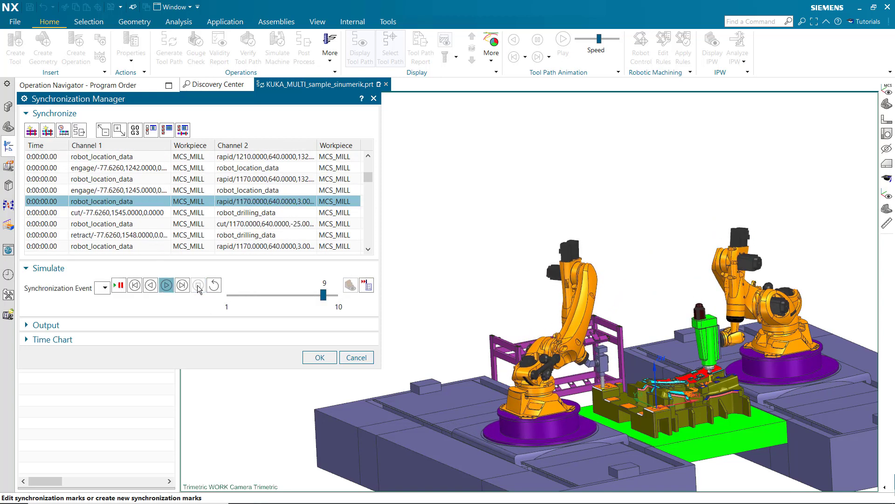
- Insert a sync event at the stopped event for channels 1 and 2 with primary 1, and move its Channel 1 mark further down the list
right_click(154, 204)
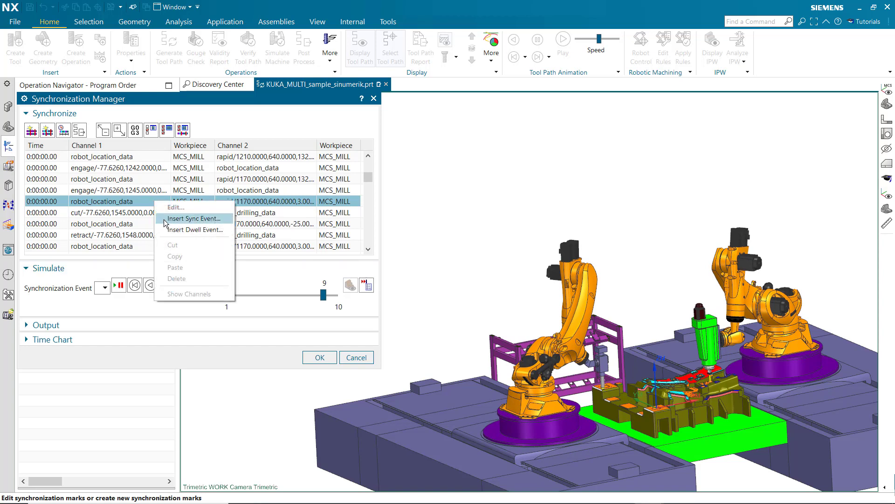
left_click(168, 219)
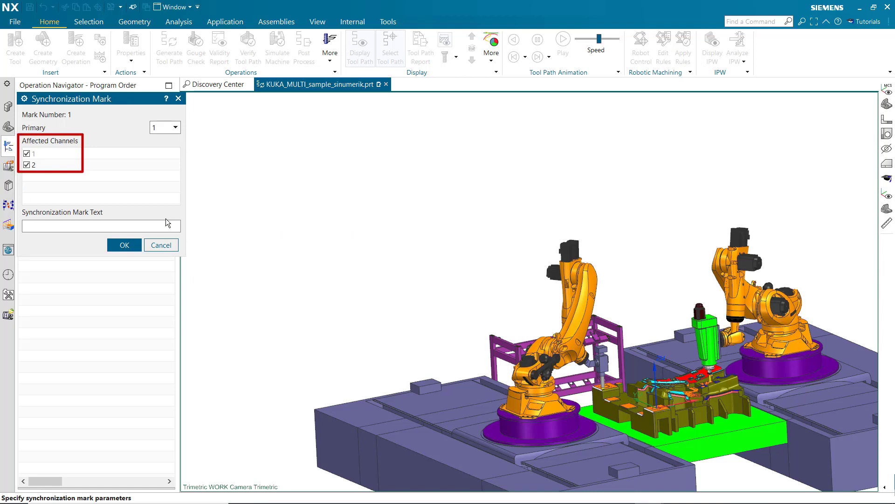
left_click(124, 246)
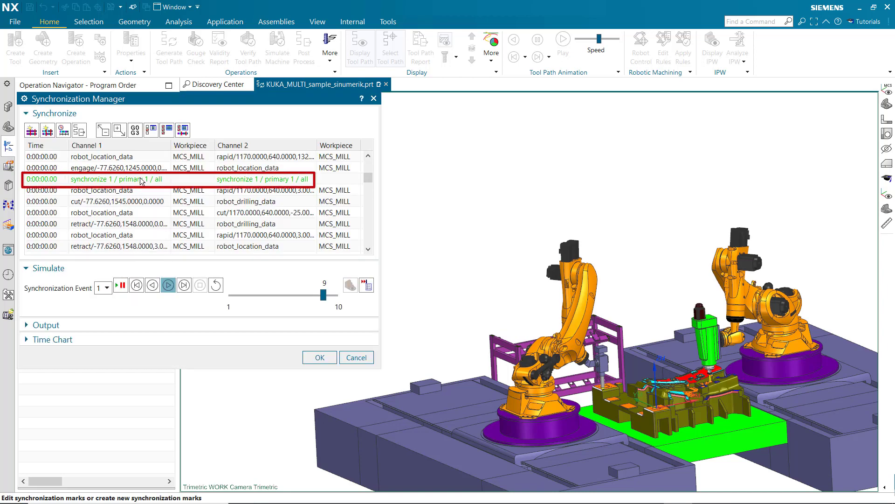
left_click_drag(140, 179, 131, 225)
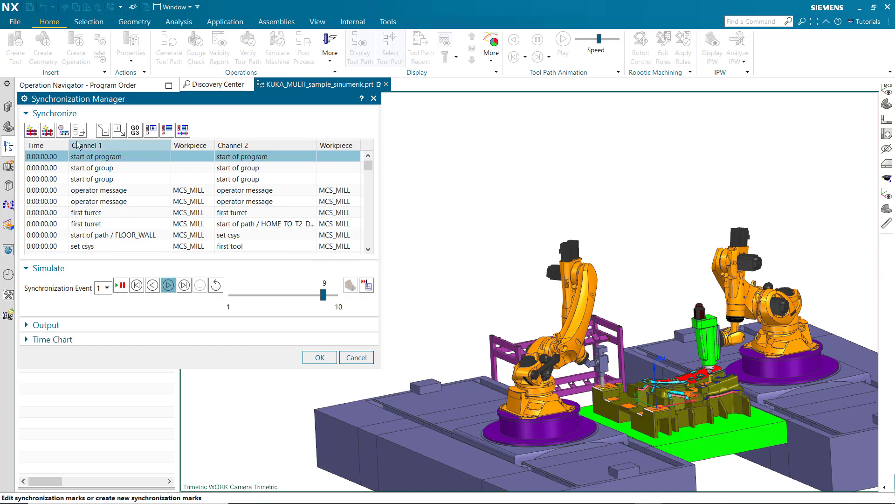
- Calculate the event times for both channels and play the synchronized simulation from the start of the program
left_click(65, 131)
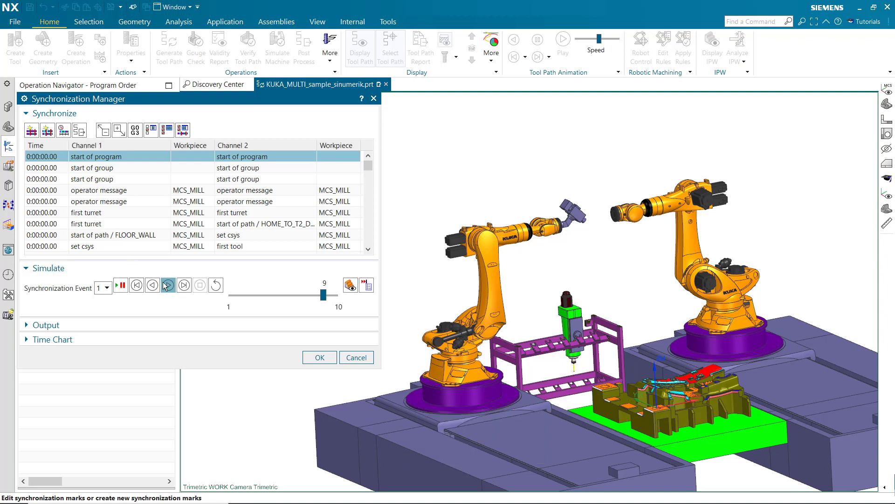
left_click(168, 285)
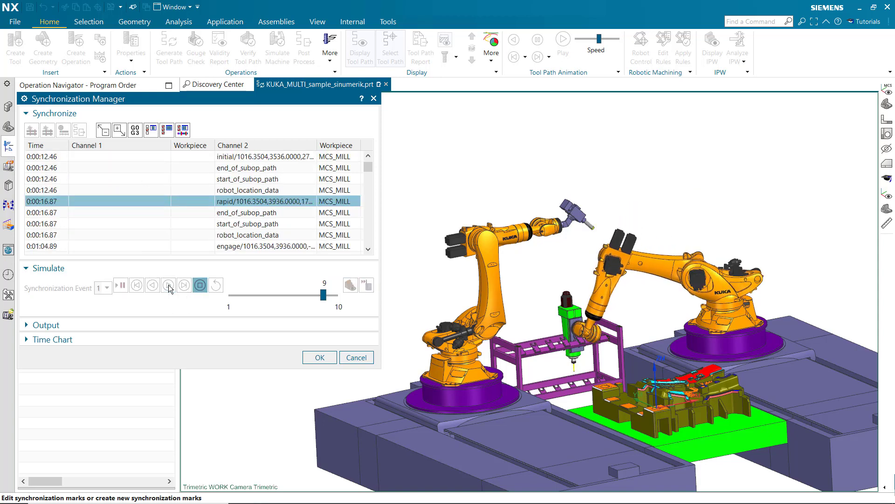